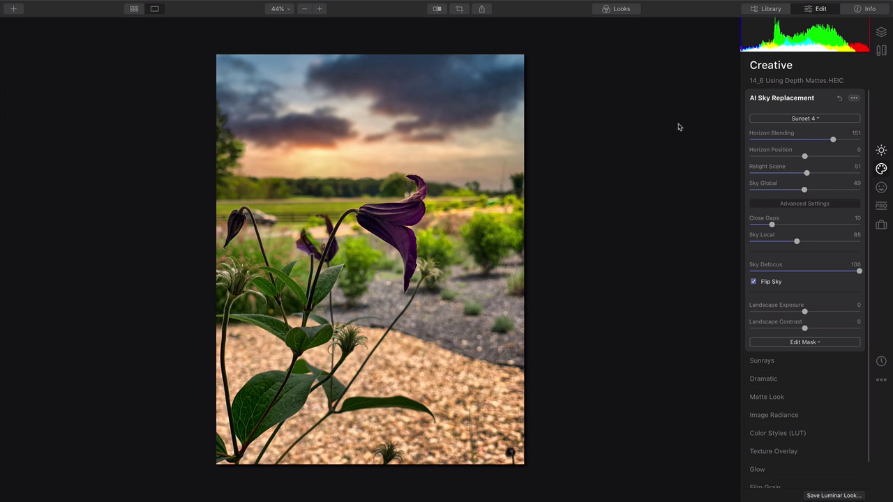
Step: Show the Essentials tools and flip Before/After a few times, ending on the sunset edit
{"action": "left_click", "coordinate": [881, 152]}
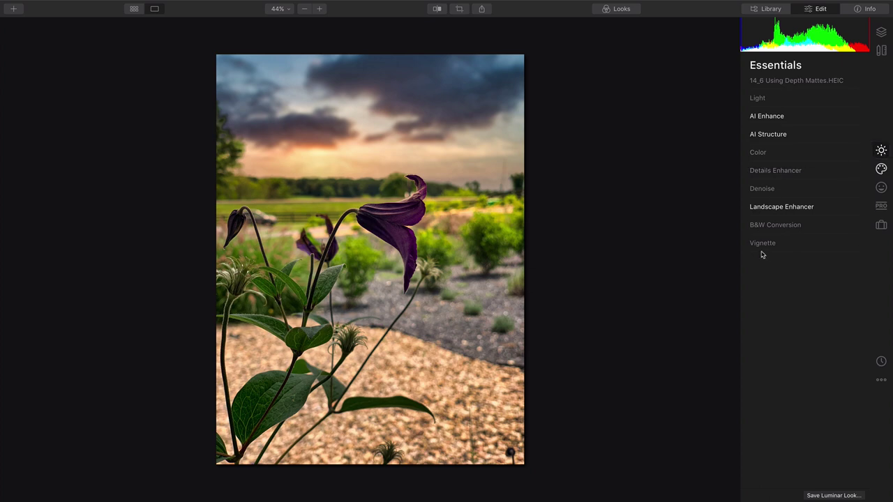
{"action": "left_click", "coordinate": [437, 9]}
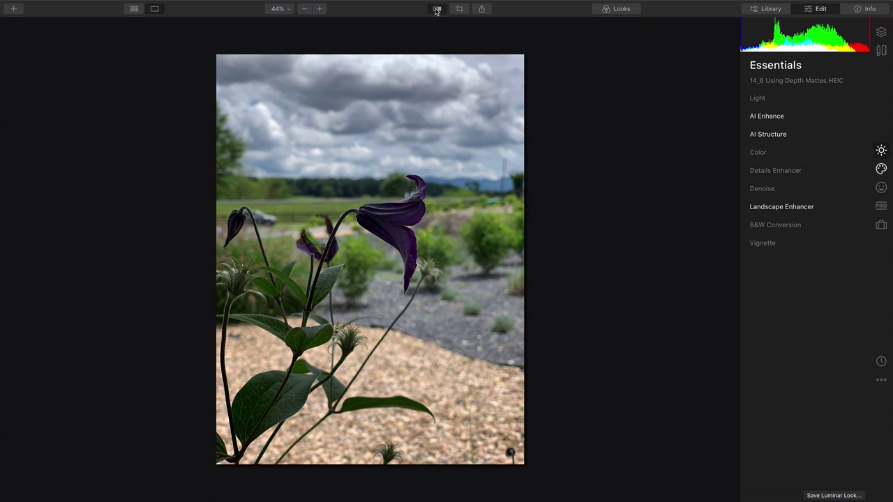
{"action": "left_click", "coordinate": [437, 9]}
{"action": "left_click", "coordinate": [436, 9]}
{"action": "left_click", "coordinate": [436, 10]}
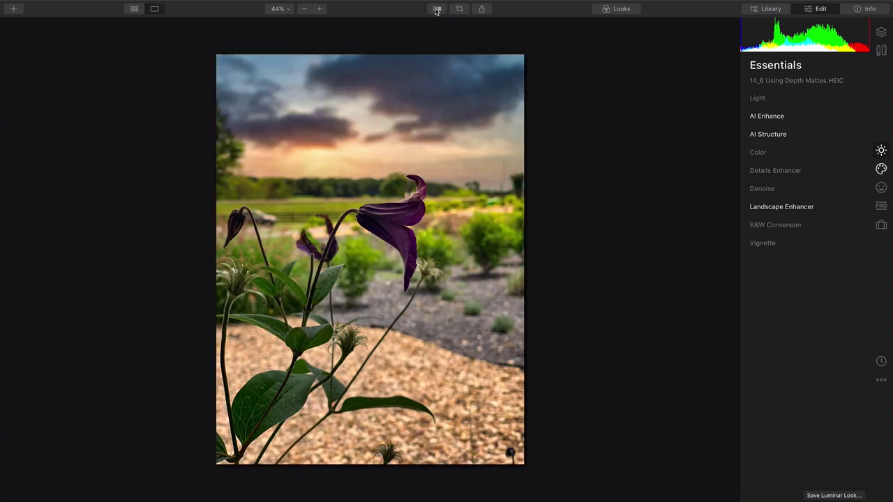
Step: Use Image > Adjustments > Reset Adjustments to restore the original cloudy photo
{"action": "mouse_move", "coordinate": [195, 2]}
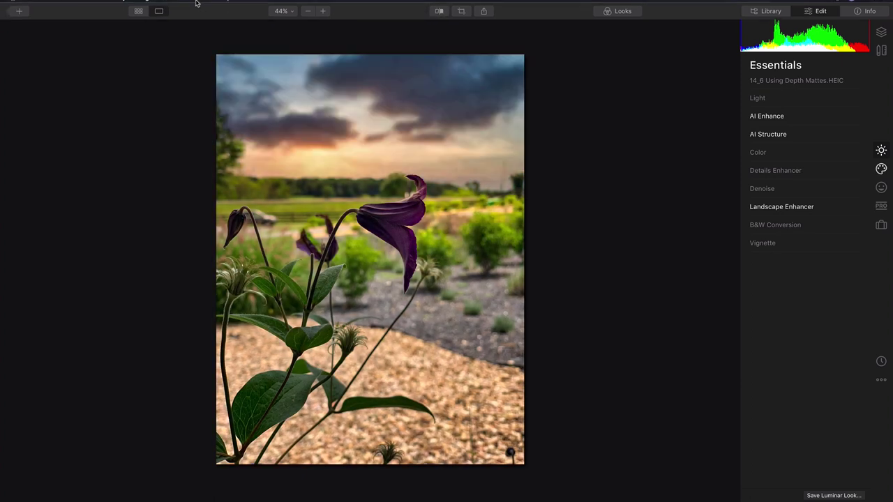
{"action": "left_click", "coordinate": [143, 5]}
{"action": "mouse_move", "coordinate": [155, 74]}
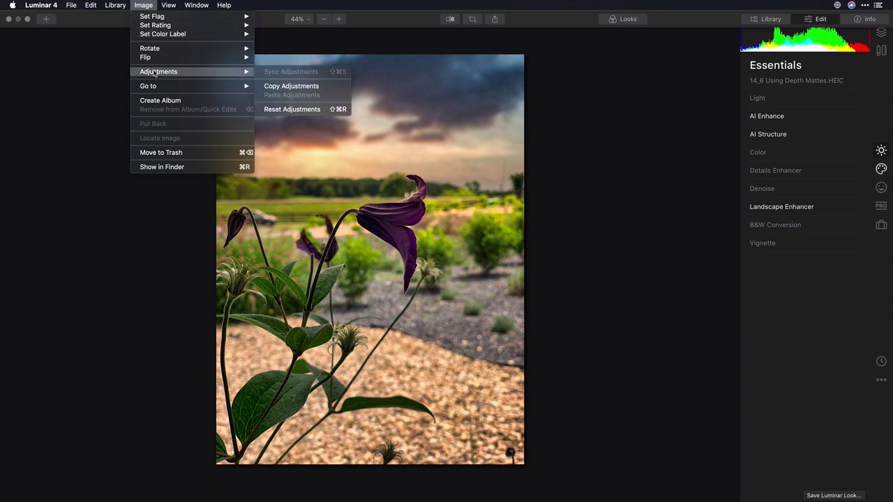
{"action": "left_click", "coordinate": [301, 109]}
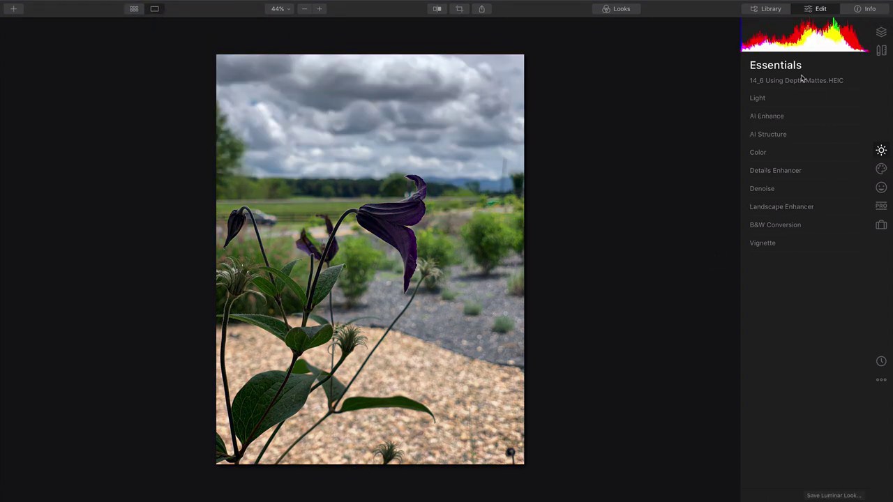
Step: In AI Enhance, set AI Accent to 56 and AI Sky Enhancer to 19
{"action": "left_click", "coordinate": [795, 117]}
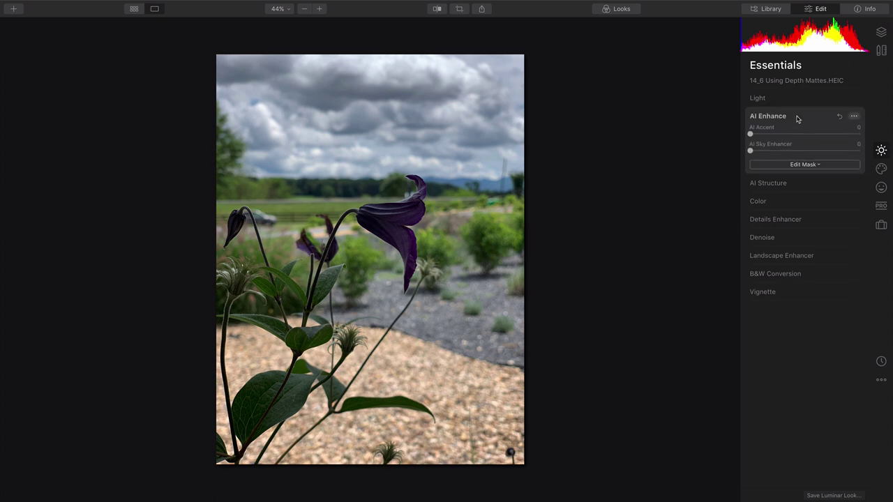
{"action": "left_click_drag", "start_coordinate": [775, 142], "coordinate": [811, 140]}
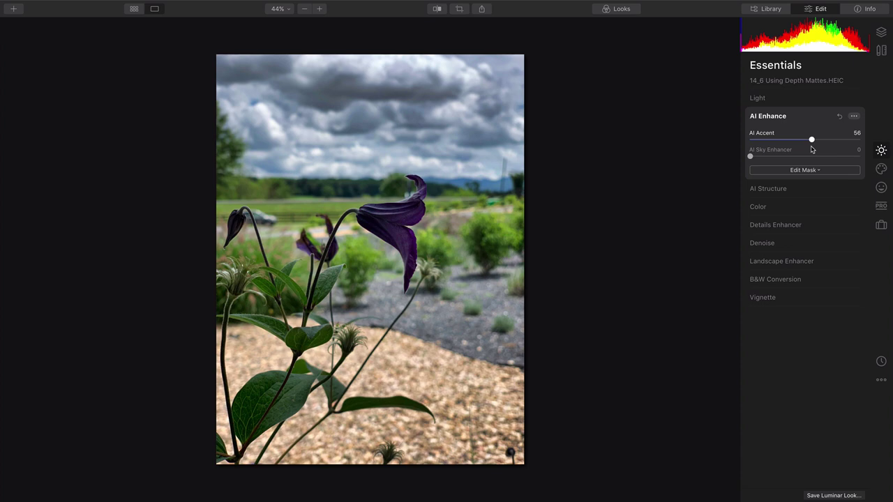
{"action": "mouse_move", "coordinate": [765, 160]}
{"action": "left_mouse_down"}
{"action": "mouse_move", "coordinate": [805, 157]}
{"action": "mouse_move", "coordinate": [762, 158]}
{"action": "mouse_move", "coordinate": [804, 157]}
{"action": "mouse_move", "coordinate": [771, 162]}
{"action": "left_mouse_up"}
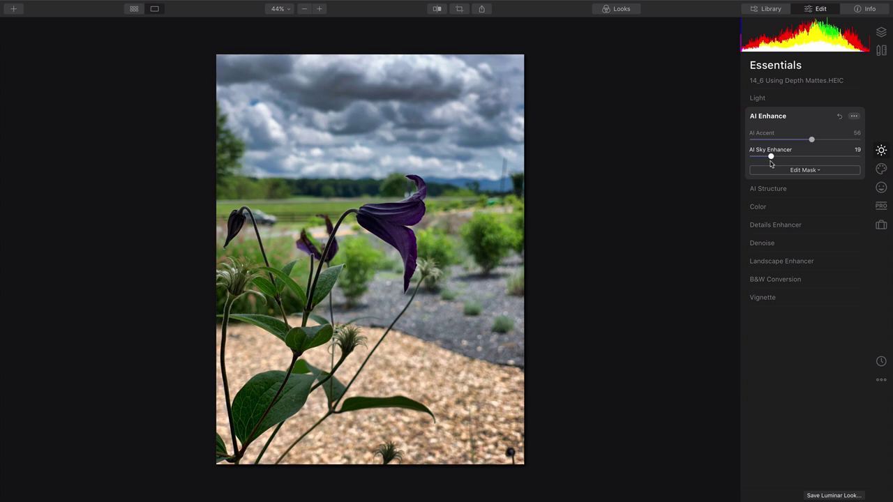
Step: In AI Structure, set Amount to 48 and Boost to 17
{"action": "left_click", "coordinate": [779, 188]}
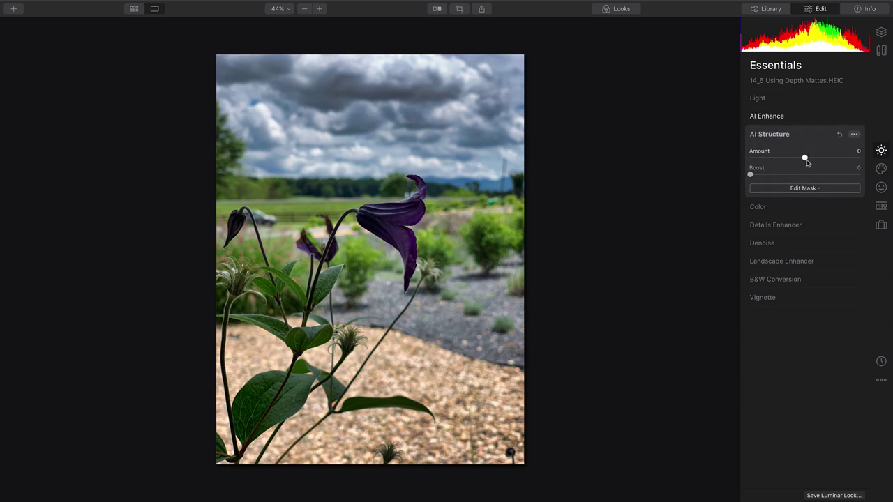
{"action": "left_click_drag", "start_coordinate": [806, 160], "coordinate": [833, 161]}
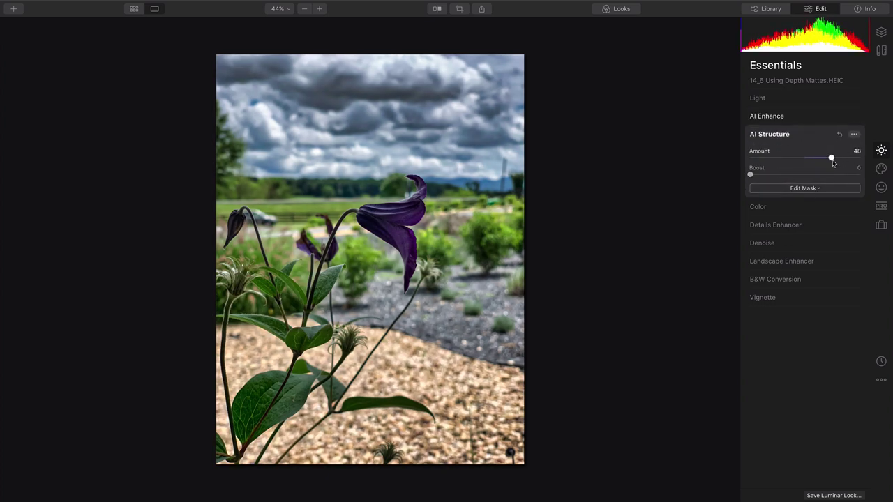
{"action": "left_click_drag", "start_coordinate": [751, 174], "coordinate": [768, 175]}
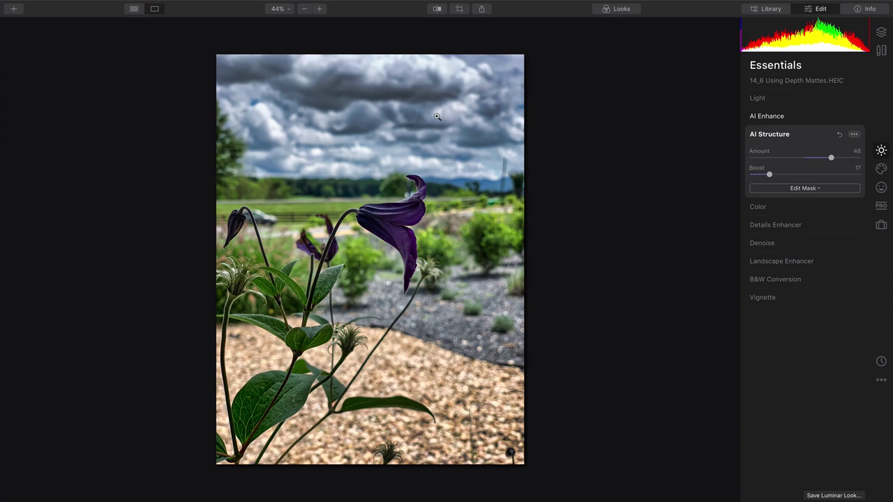
Step: In Creative AI Sky Replacement, try the Blue Sky 3, Sunset Clouds 1 and Sunset 2 skies
{"action": "left_click", "coordinate": [881, 168]}
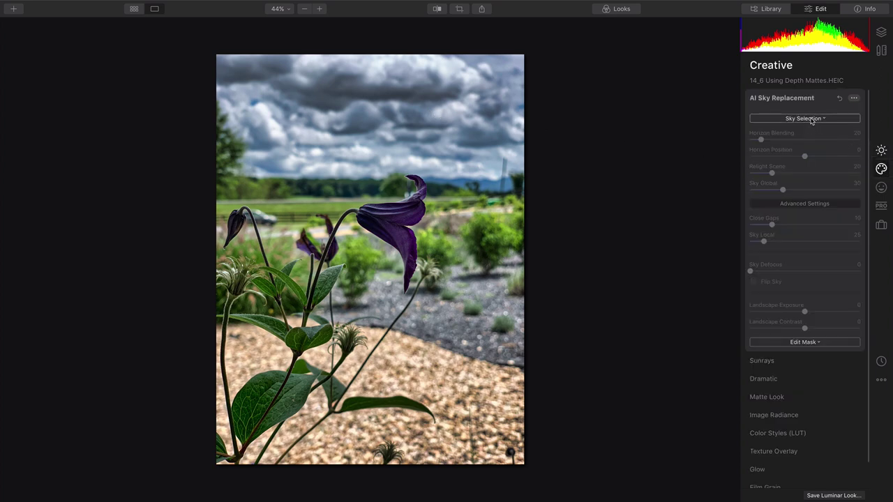
{"action": "left_click", "coordinate": [811, 120]}
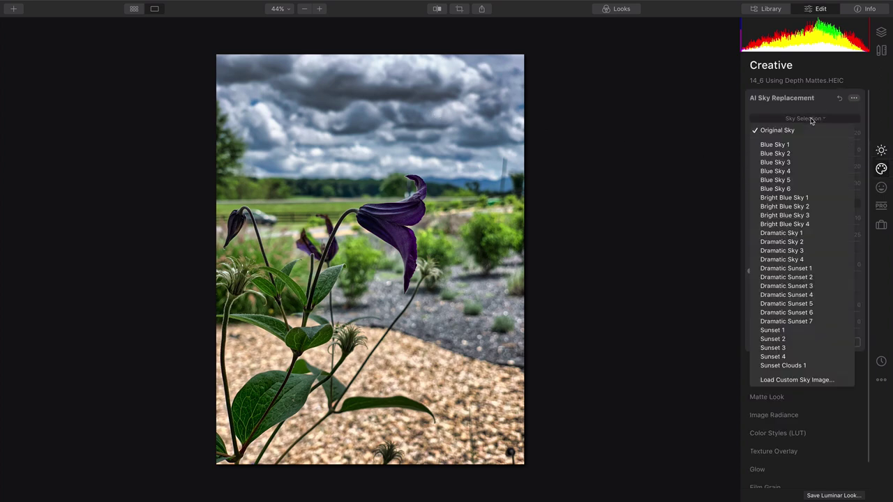
{"action": "left_click", "coordinate": [803, 164]}
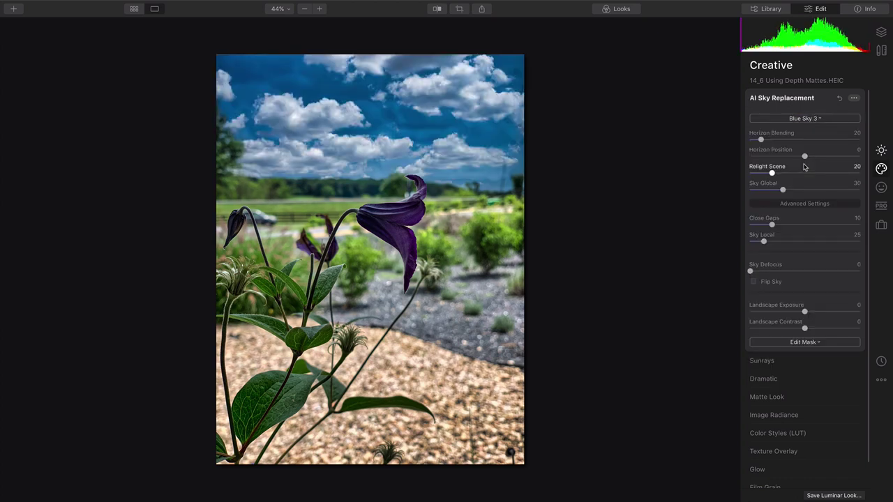
{"action": "left_click", "coordinate": [812, 120]}
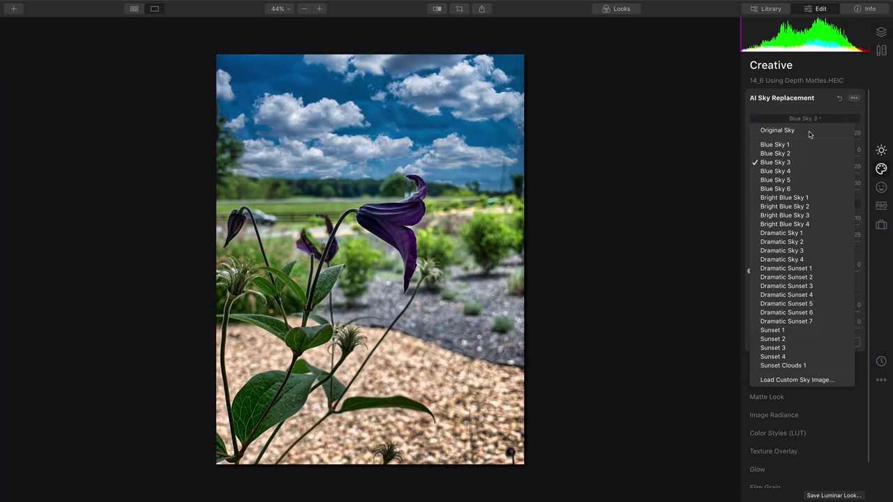
{"action": "left_click", "coordinate": [807, 366]}
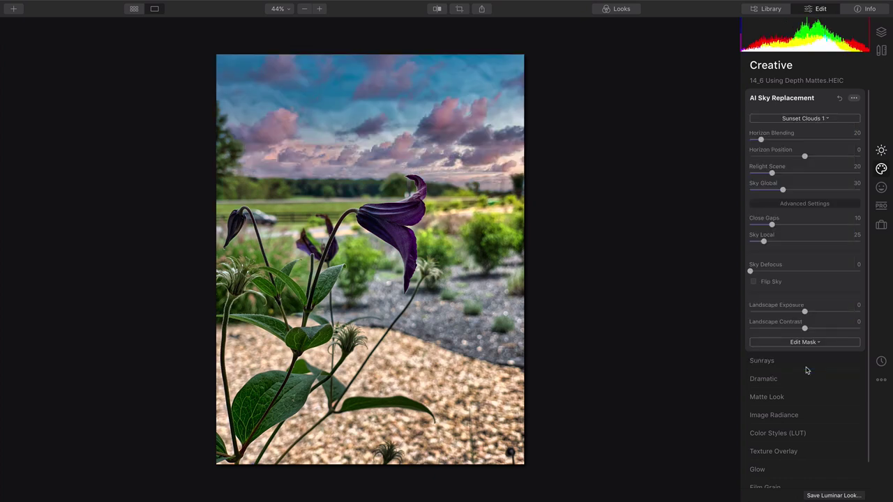
{"action": "left_click", "coordinate": [799, 120]}
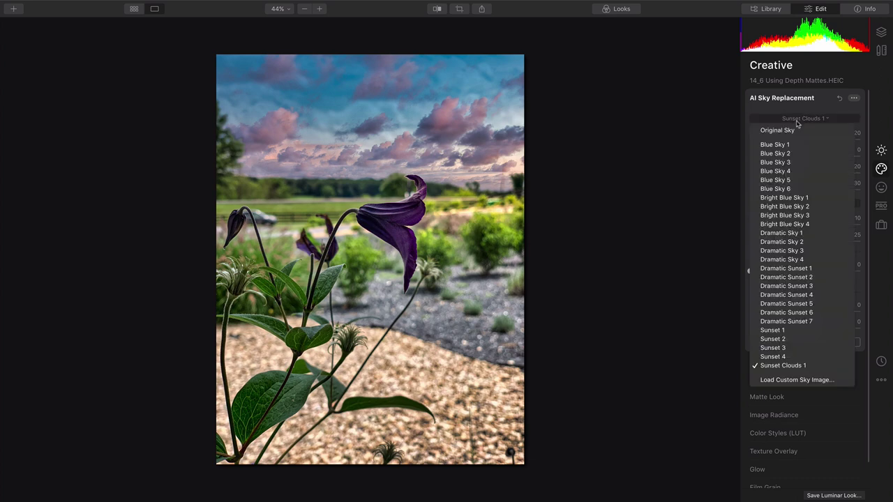
{"action": "left_click", "coordinate": [809, 338]}
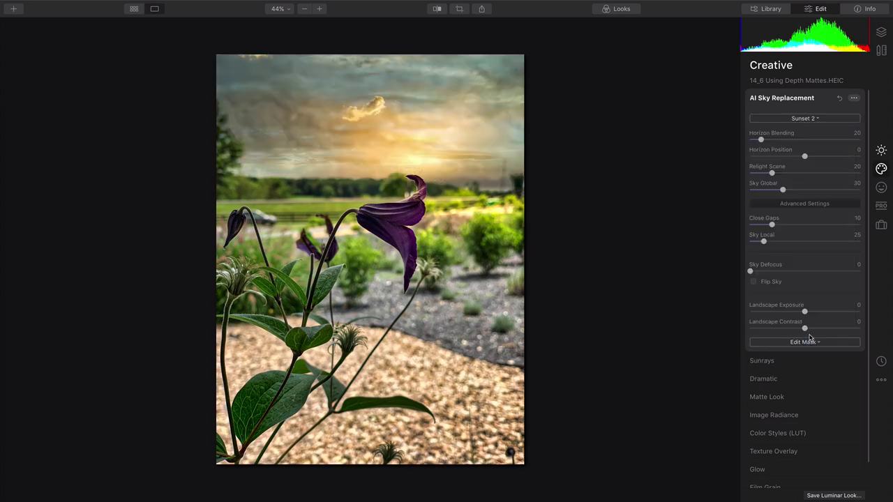
Step: Try Dramatic Sunset 3 and Dramatic Sunset 1, then settle on Dramatic Sky 3
{"action": "left_click", "coordinate": [795, 120]}
{"action": "left_click", "coordinate": [796, 286]}
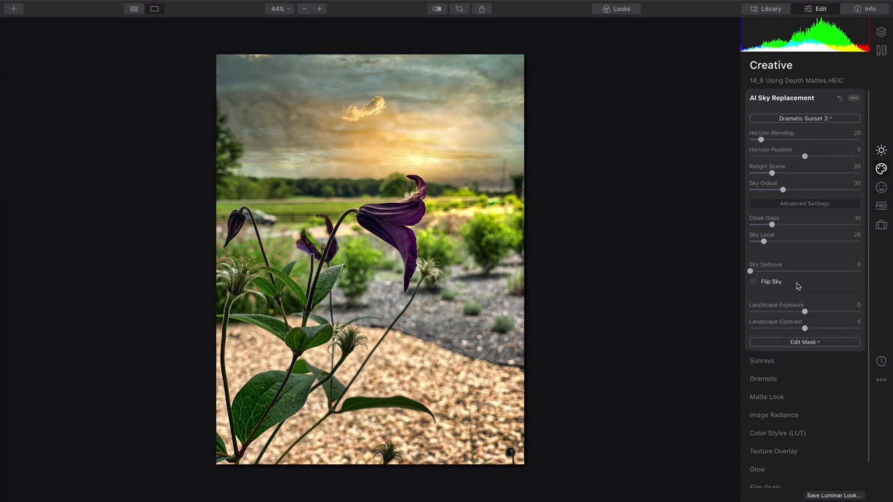
{"action": "left_click", "coordinate": [805, 119]}
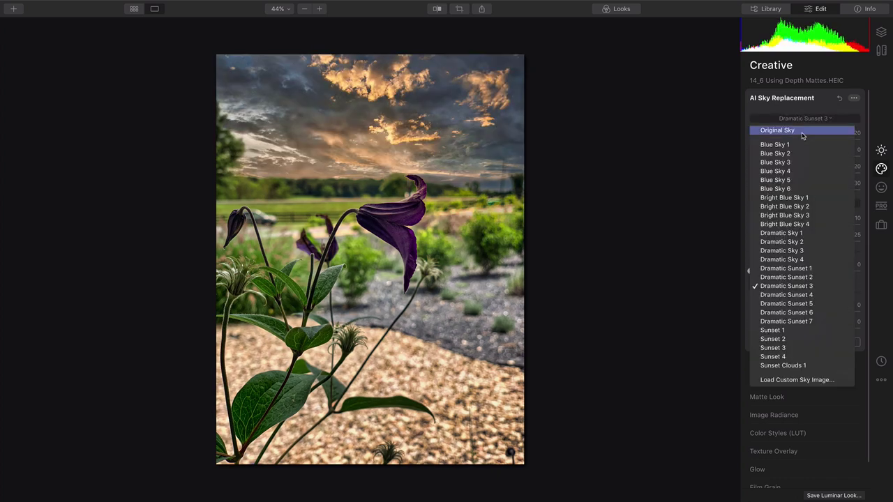
{"action": "left_click", "coordinate": [796, 268]}
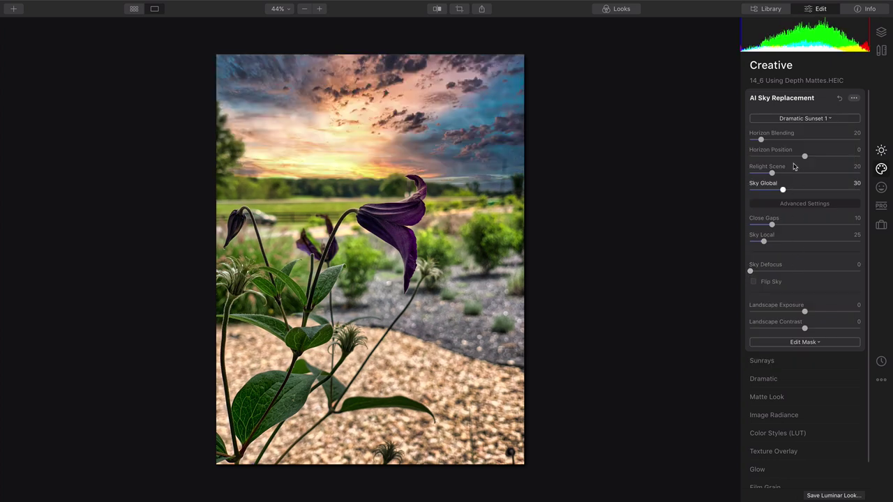
{"action": "left_click", "coordinate": [804, 119]}
{"action": "left_click", "coordinate": [781, 244]}
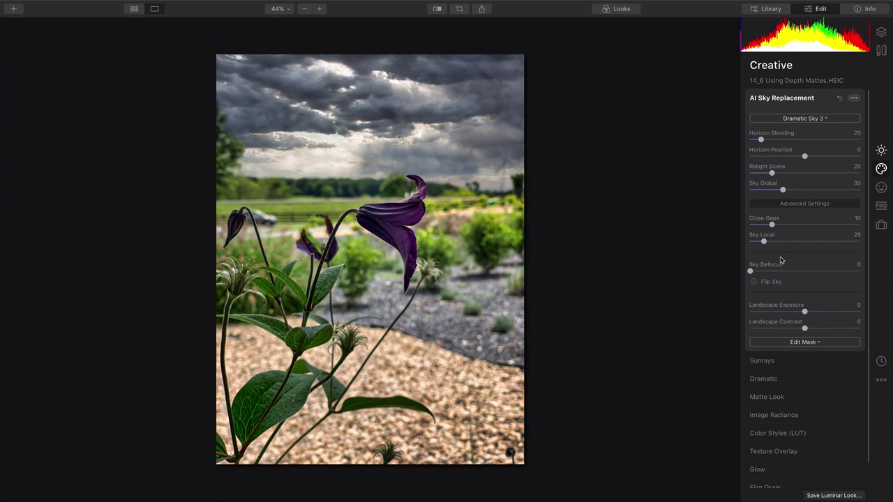
Step: Defocus the replacement sky, try Dramatic Sky 1 and 2, then choose Sunset Clouds 1
{"action": "left_click_drag", "start_coordinate": [780, 272], "coordinate": [837, 284]}
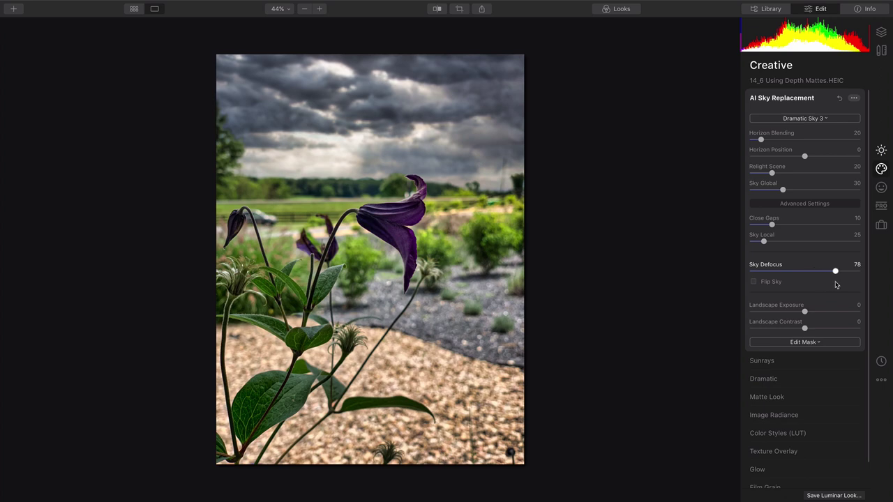
{"action": "left_click", "coordinate": [800, 120]}
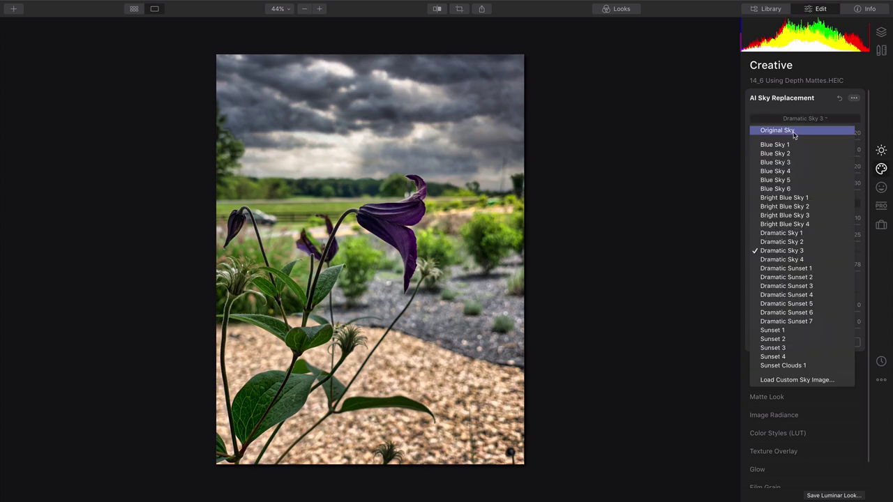
{"action": "left_click", "coordinate": [781, 233]}
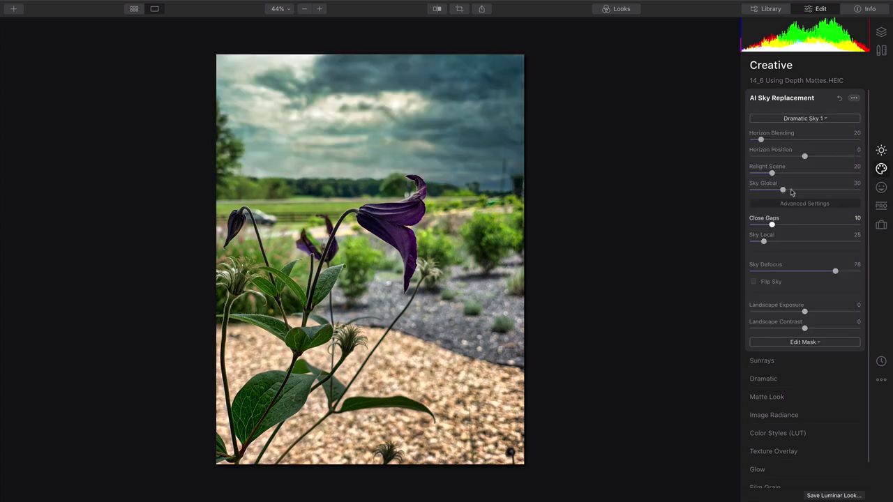
{"action": "left_click", "coordinate": [788, 120]}
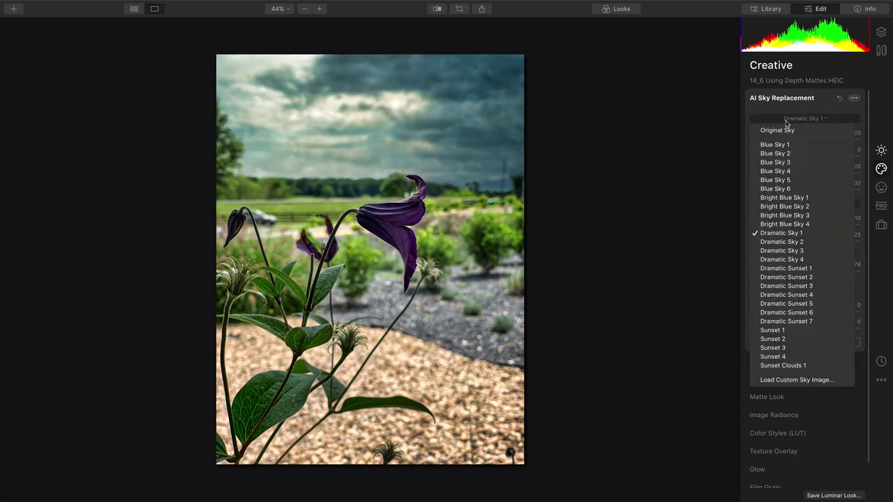
{"action": "left_click", "coordinate": [786, 242]}
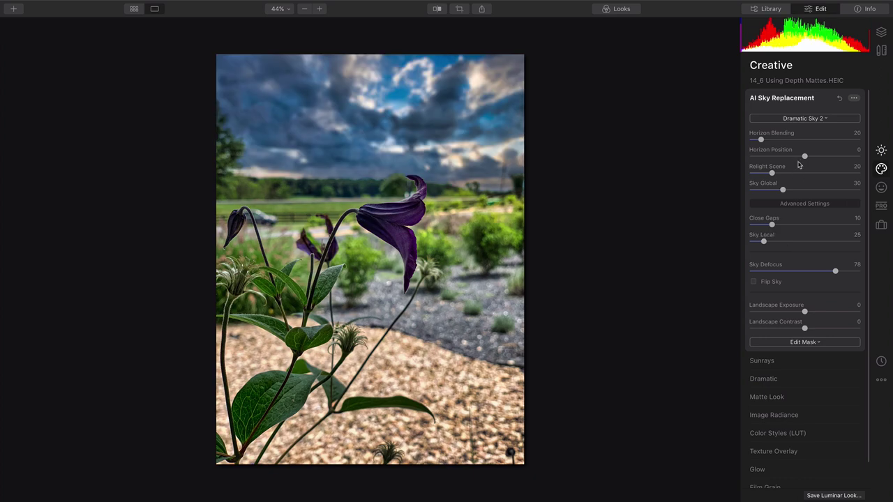
{"action": "left_click", "coordinate": [793, 120]}
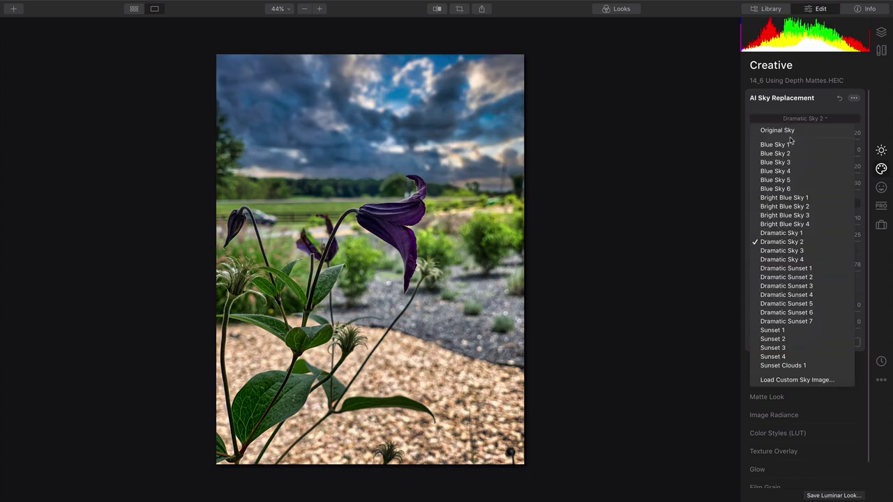
{"action": "left_click", "coordinate": [792, 365]}
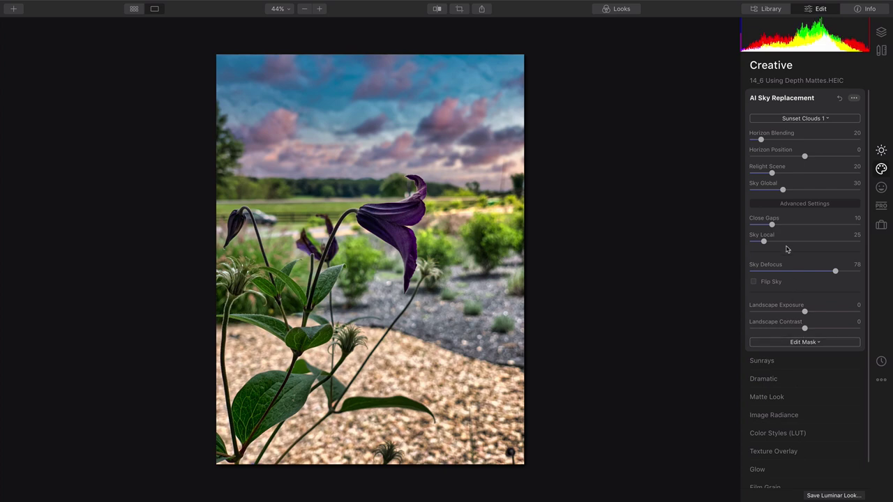
Step: Set Relight Scene to 53, Sky Local to 58, Horizon Blending to 161 and Close Gaps to 18
{"action": "left_click_drag", "start_coordinate": [779, 173], "coordinate": [799, 191]}
{"action": "left_click_drag", "start_coordinate": [764, 242], "coordinate": [782, 243]}
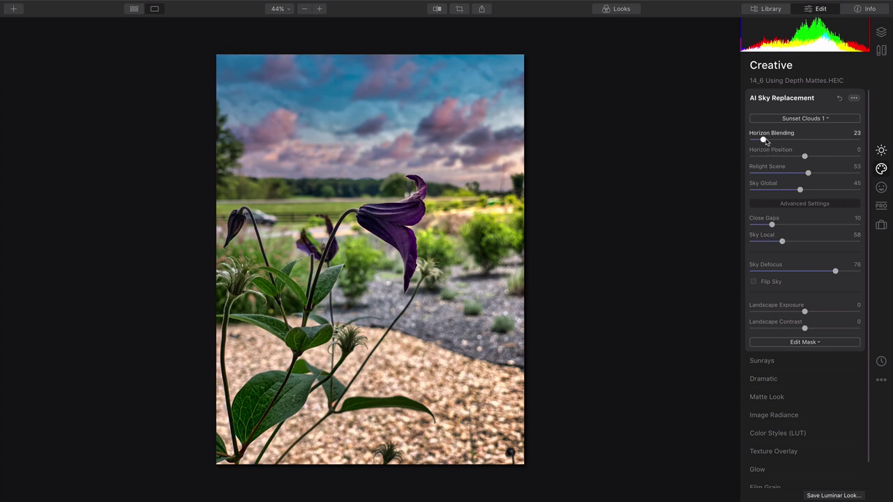
{"action": "left_click_drag", "start_coordinate": [764, 140], "coordinate": [841, 144]}
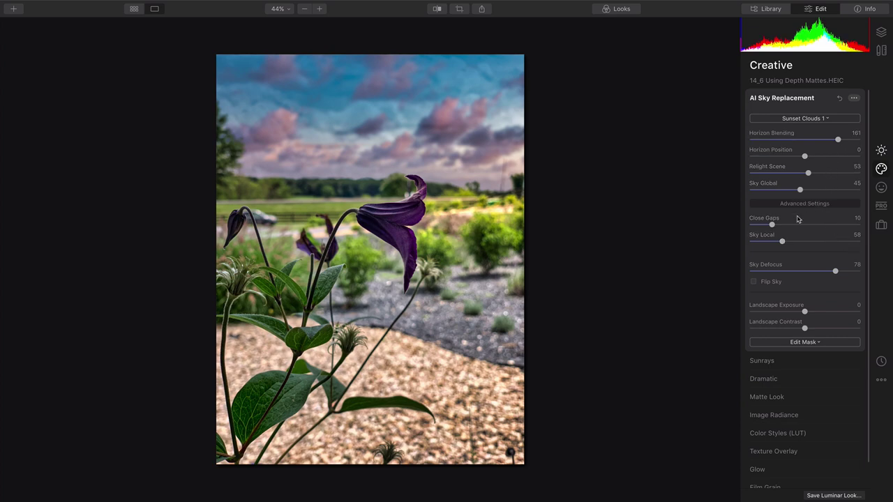
{"action": "left_click_drag", "start_coordinate": [771, 225], "coordinate": [790, 231]}
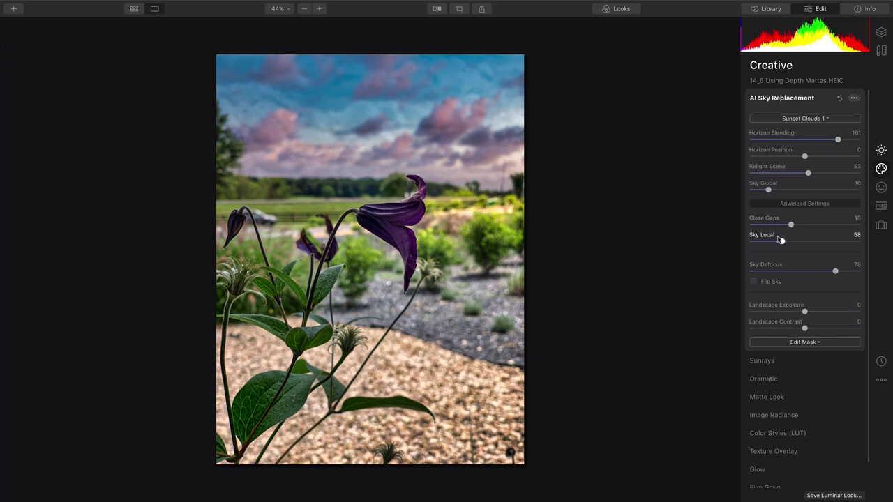
Step: Push Sky Local up to 173 and Sky Global to 89
{"action": "left_click_drag", "start_coordinate": [782, 244], "coordinate": [847, 245]}
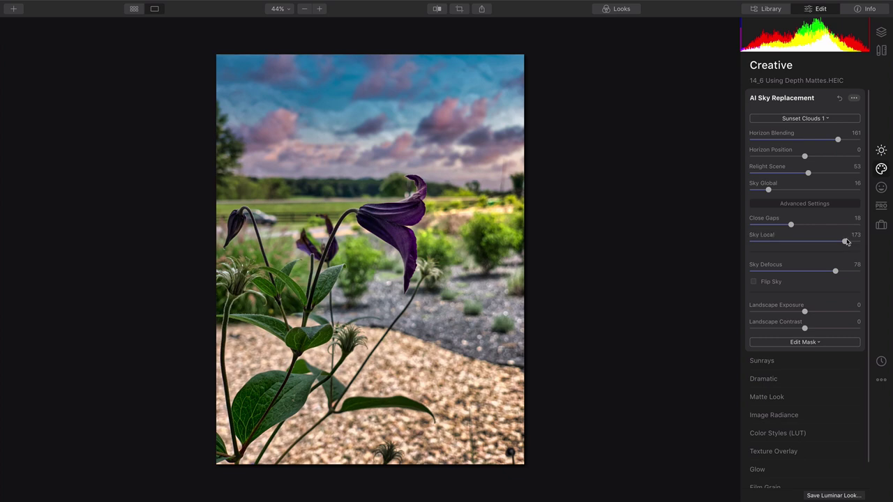
{"action": "left_click", "coordinate": [790, 190]}
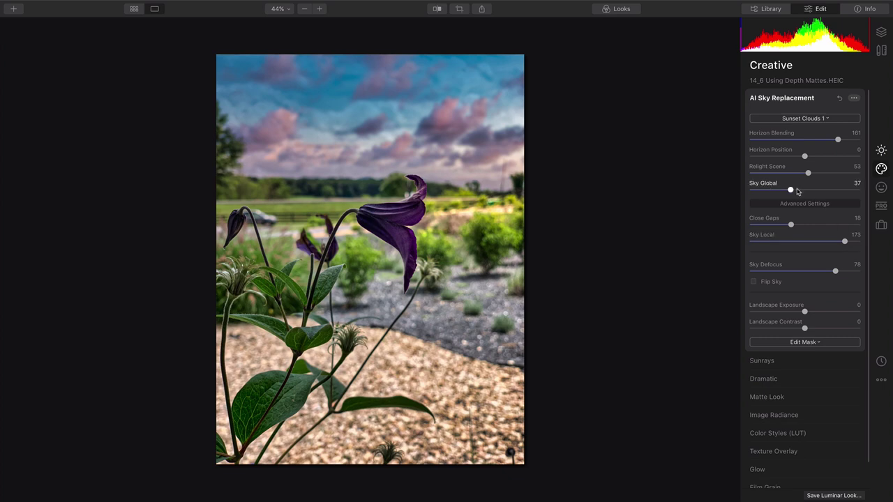
{"action": "left_click", "coordinate": [833, 191]}
{"action": "left_click_drag", "start_coordinate": [834, 191], "coordinate": [848, 190]}
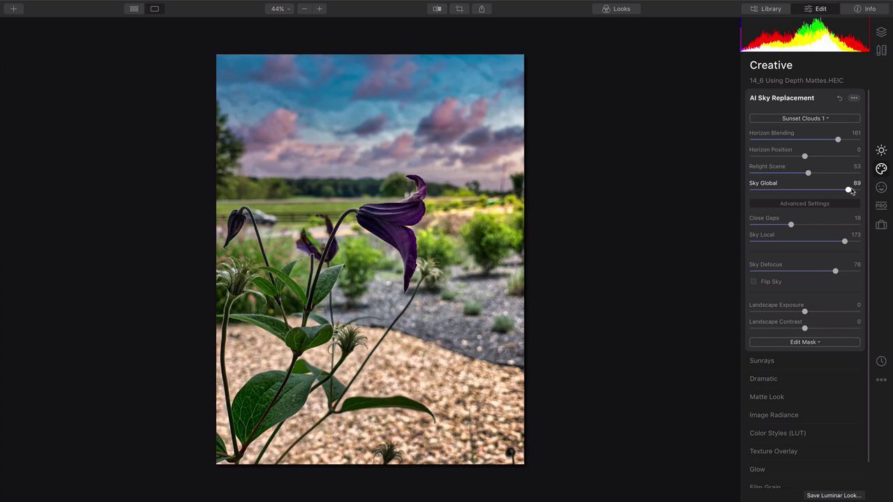
Step: Try the Sunset 1 sky, then switch to the golden Sunset 3 preset
{"action": "left_click", "coordinate": [799, 118]}
{"action": "left_click", "coordinate": [785, 332]}
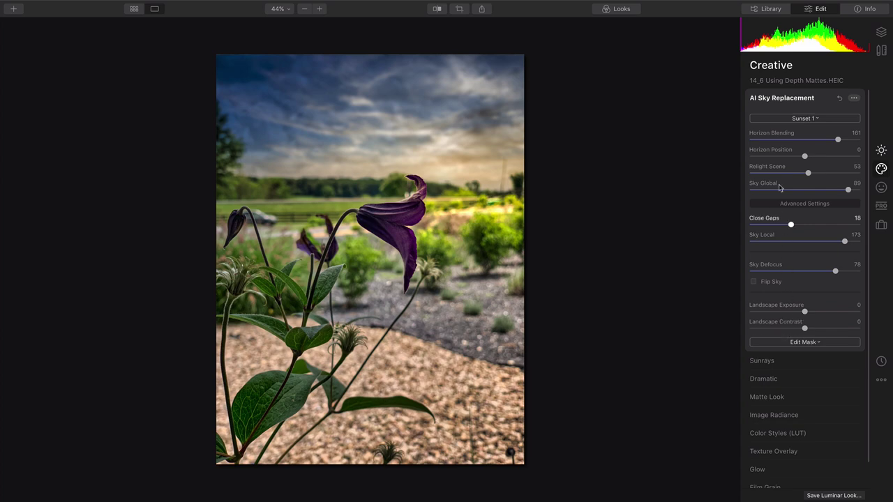
{"action": "left_click", "coordinate": [772, 119]}
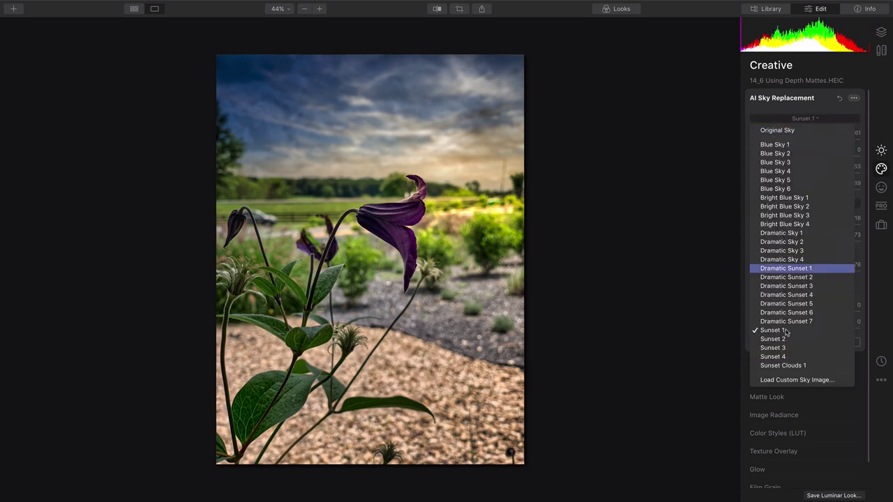
{"action": "left_click", "coordinate": [779, 349]}
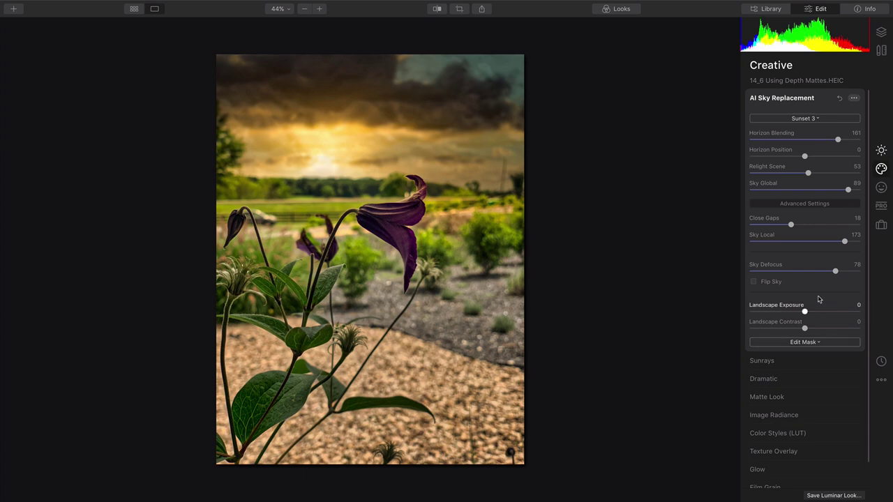
Step: Set Close Gaps to 10, Sky Defocus to 89 and Horizon Position to 5
{"action": "left_click", "coordinate": [771, 227]}
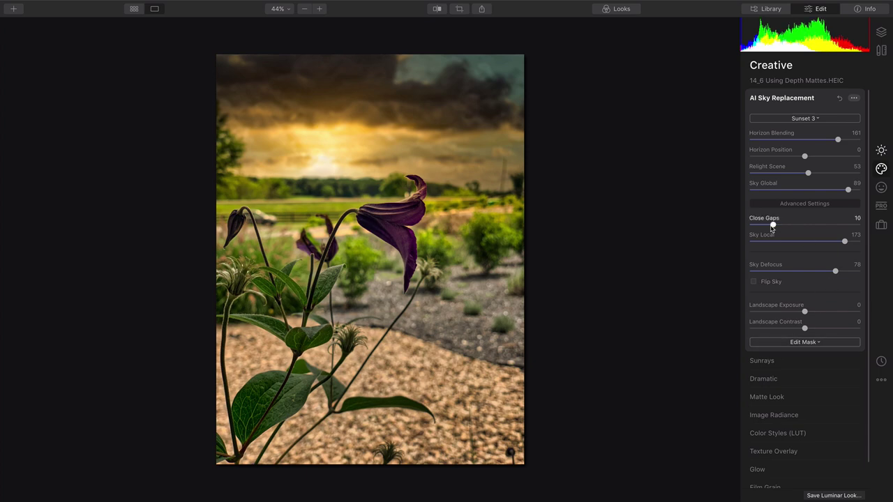
{"action": "left_click_drag", "start_coordinate": [835, 271], "coordinate": [852, 274]}
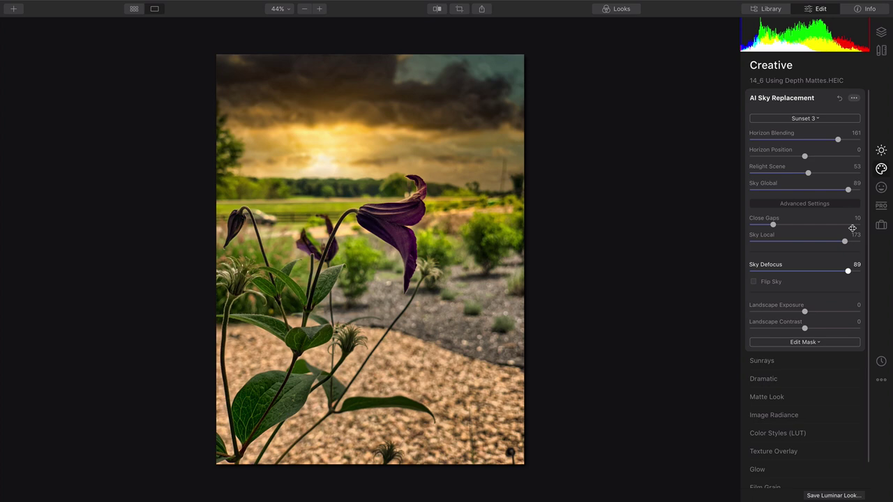
{"action": "mouse_move", "coordinate": [806, 158]}
{"action": "left_mouse_down"}
{"action": "mouse_move", "coordinate": [815, 160]}
{"action": "mouse_move", "coordinate": [807, 163]}
{"action": "left_mouse_up"}
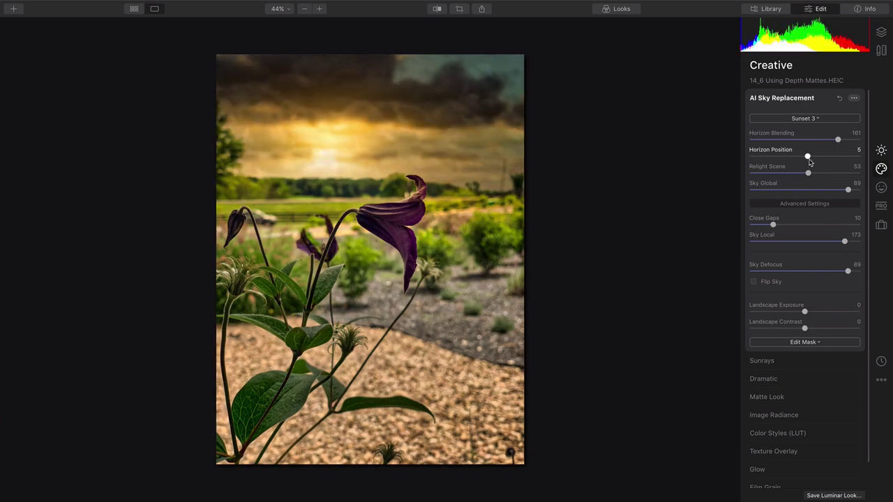
Step: Set Horizon Blending to 81, reduce Close Gaps, keep Sky Local near 172, lower Sky Global to 9
{"action": "double_click", "coordinate": [806, 140]}
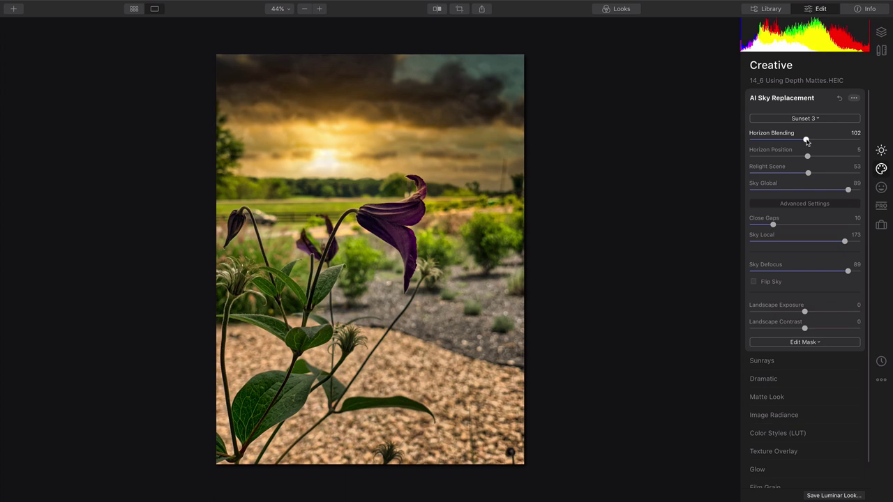
{"action": "left_click_drag", "start_coordinate": [806, 141], "coordinate": [795, 142]}
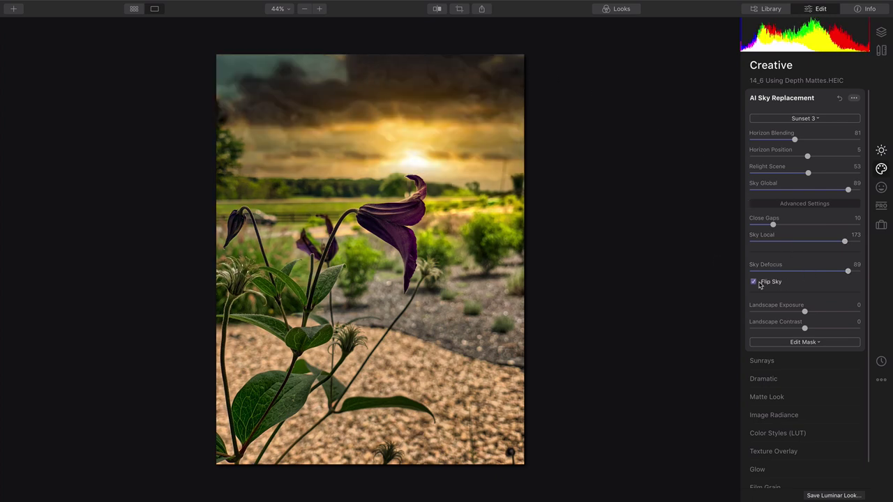
{"action": "left_click_drag", "start_coordinate": [773, 224], "coordinate": [755, 229]}
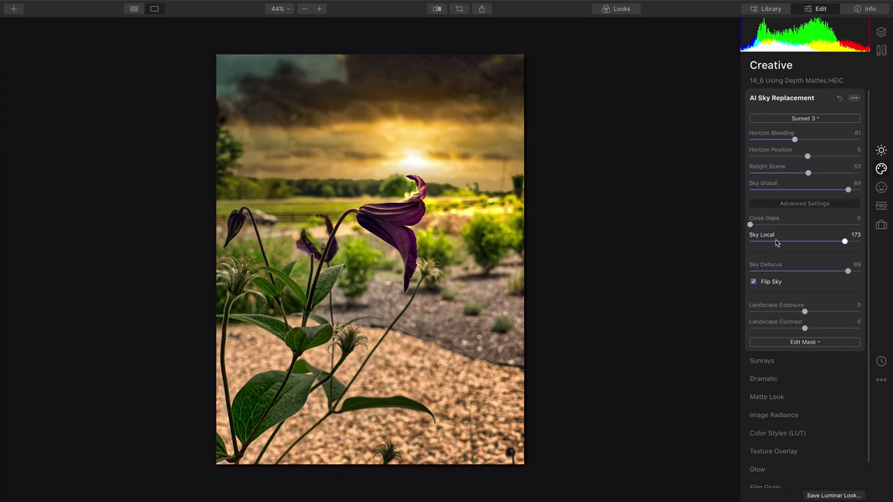
{"action": "left_click", "coordinate": [776, 241]}
{"action": "left_click_drag", "start_coordinate": [777, 241], "coordinate": [844, 240]}
{"action": "left_click_drag", "start_coordinate": [773, 192], "coordinate": [788, 230]}
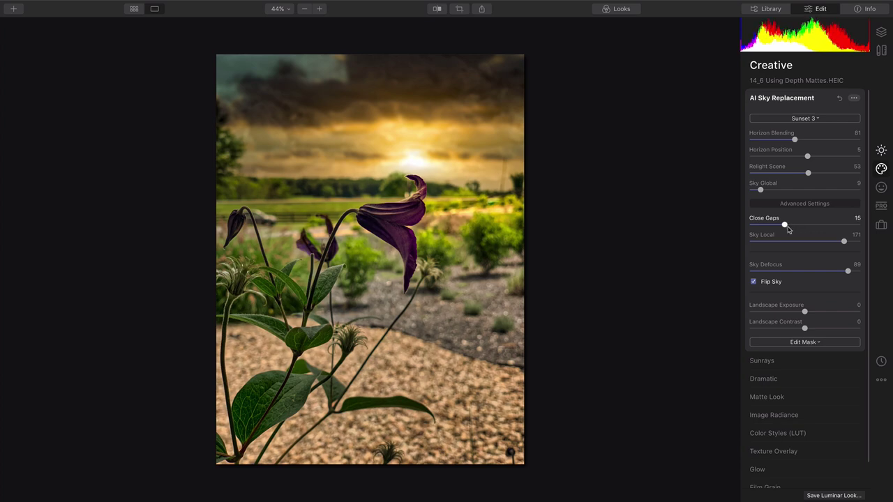
Step: In Essentials, set AI Structure Boost to 37, AI Sky Enhancer to 0 and AI Accent to 46
{"action": "left_click", "coordinate": [880, 150]}
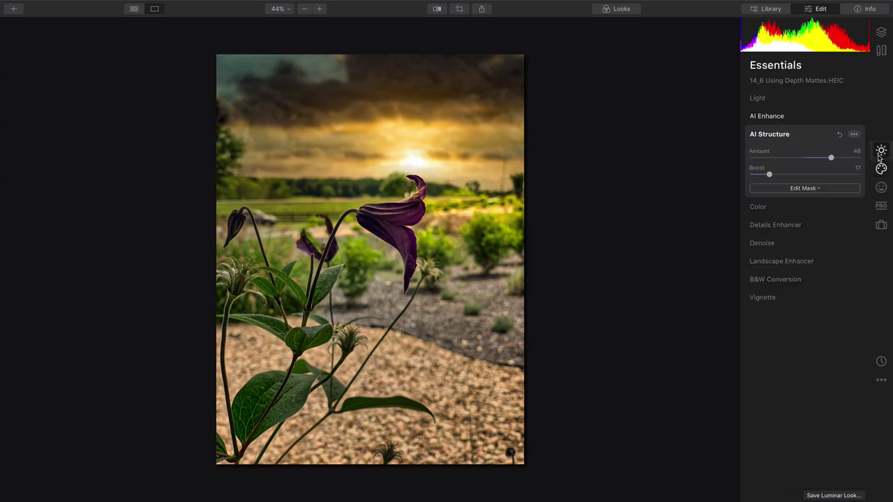
{"action": "left_click", "coordinate": [789, 177]}
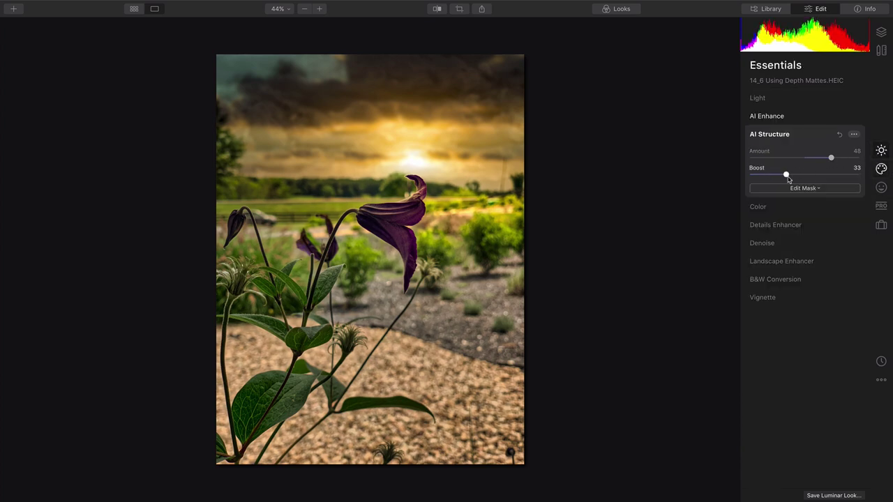
{"action": "left_click", "coordinate": [782, 120]}
{"action": "left_click_drag", "start_coordinate": [770, 158], "coordinate": [726, 158]}
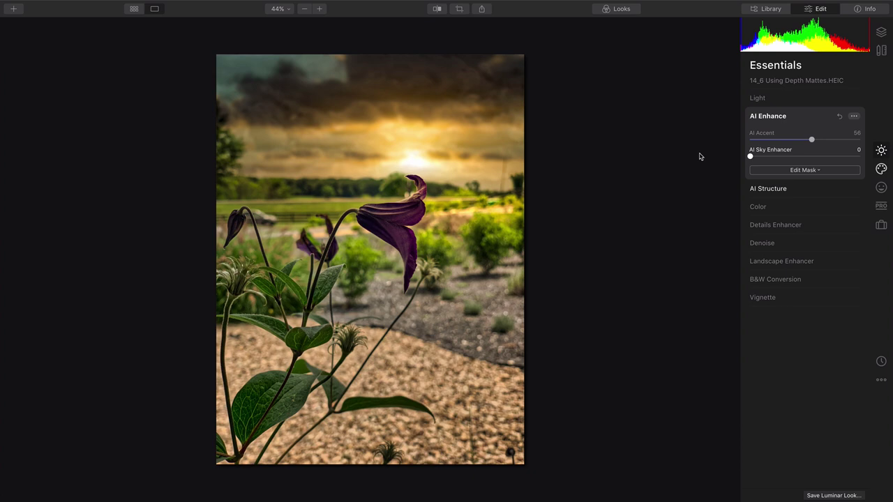
{"action": "left_click", "coordinate": [799, 141]}
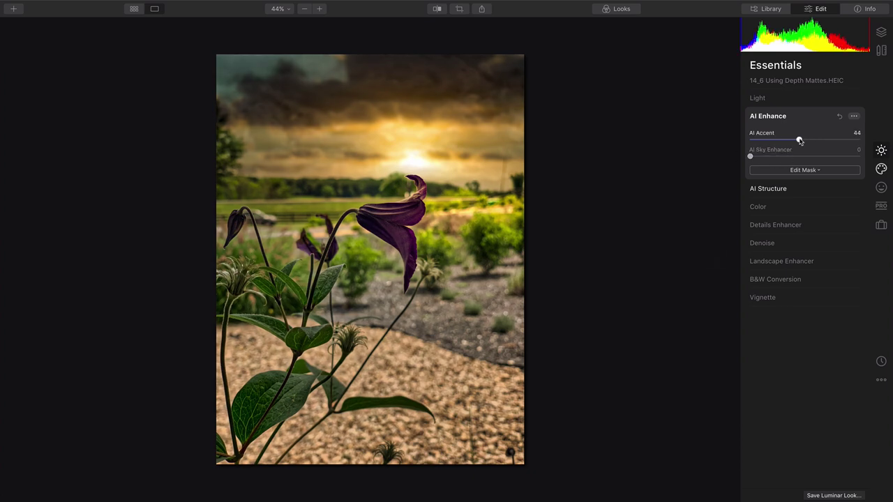
Step: Toggle Before/After repeatedly to compare the edit against the original photo
{"action": "left_click", "coordinate": [437, 7]}
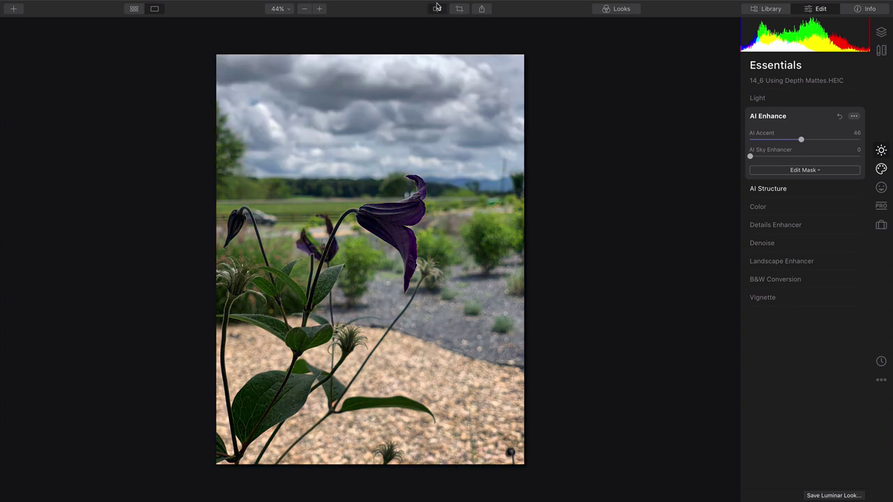
{"action": "left_click", "coordinate": [436, 8]}
{"action": "left_click", "coordinate": [436, 7]}
{"action": "left_click", "coordinate": [437, 7]}
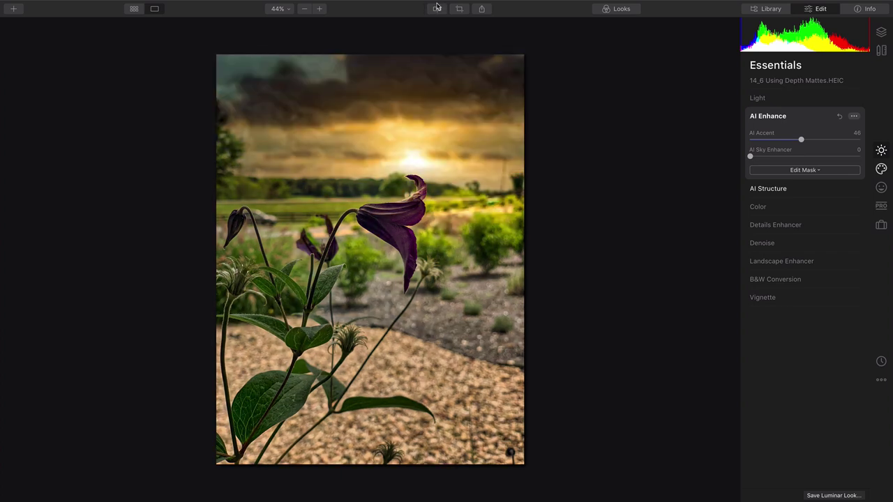
{"action": "left_click", "coordinate": [437, 8]}
{"action": "left_click", "coordinate": [437, 7]}
{"action": "left_click", "coordinate": [436, 8]}
{"action": "left_click", "coordinate": [437, 8]}
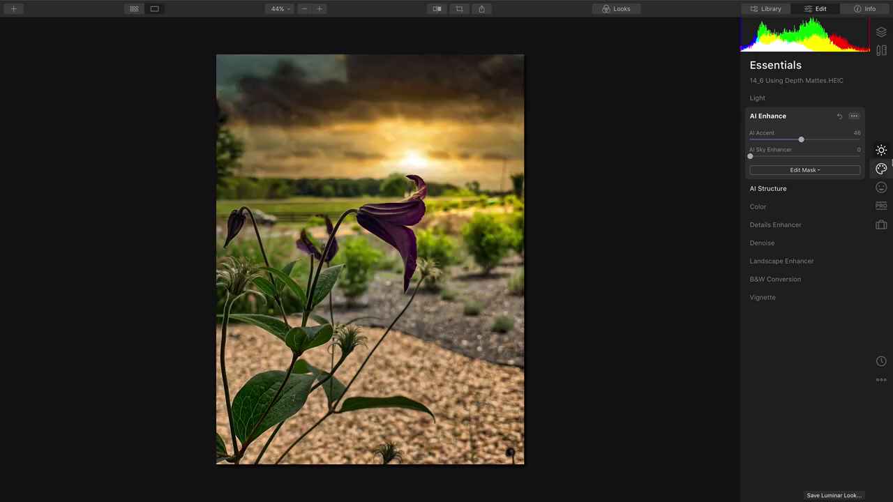
Step: Raise AI Sky Replacement Horizon Position to 30, then compare the result with the original
{"action": "left_click", "coordinate": [881, 169]}
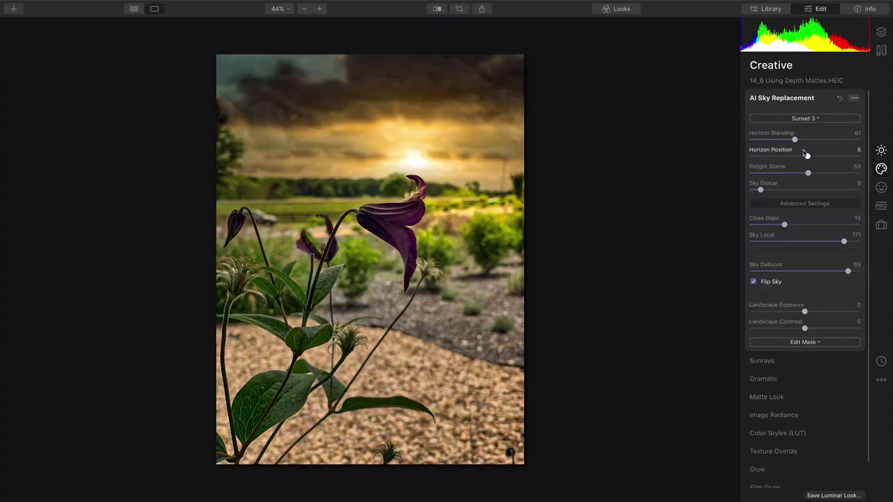
{"action": "left_click_drag", "start_coordinate": [807, 157], "coordinate": [821, 157]}
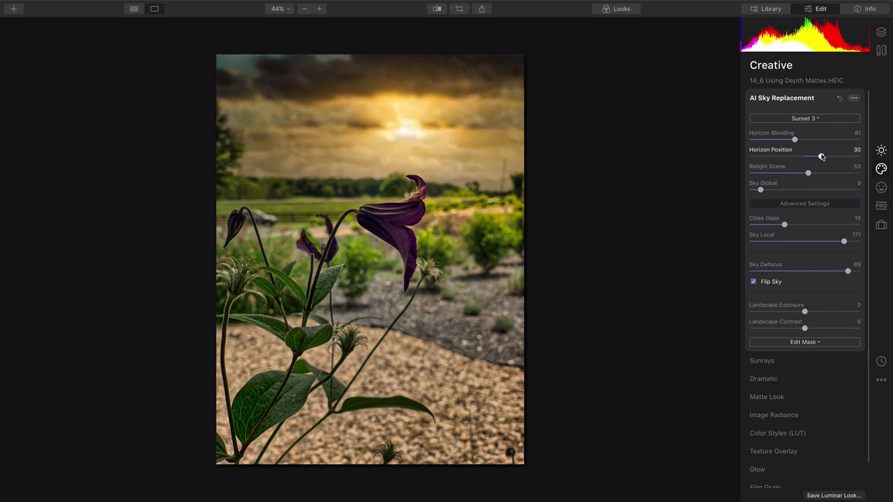
{"action": "scroll", "coordinate": [411, 178], "scroll_direction": "up", "scroll_amount": 10}
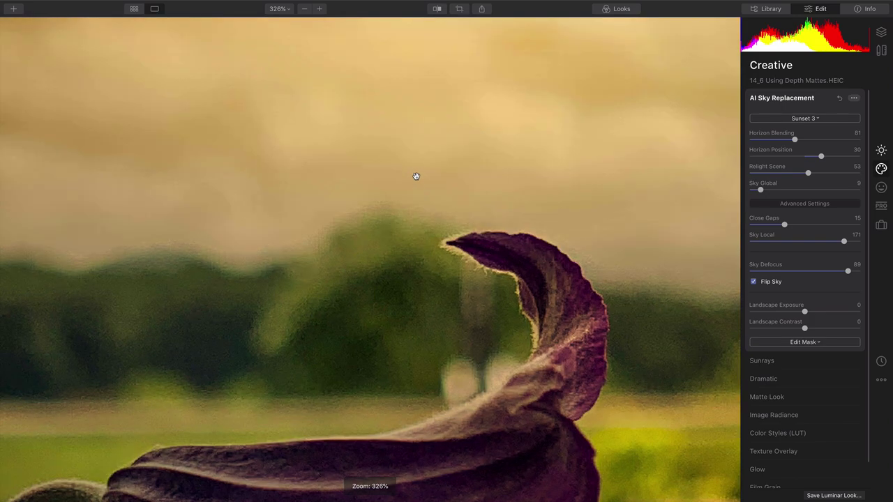
{"action": "scroll", "coordinate": [416, 175], "scroll_direction": "down", "scroll_amount": 10}
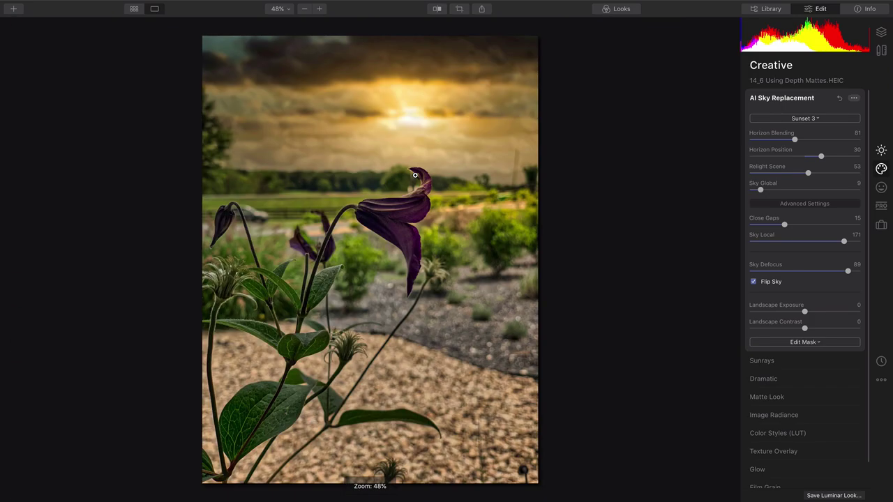
{"action": "left_click", "coordinate": [437, 9]}
{"action": "left_click", "coordinate": [438, 10]}
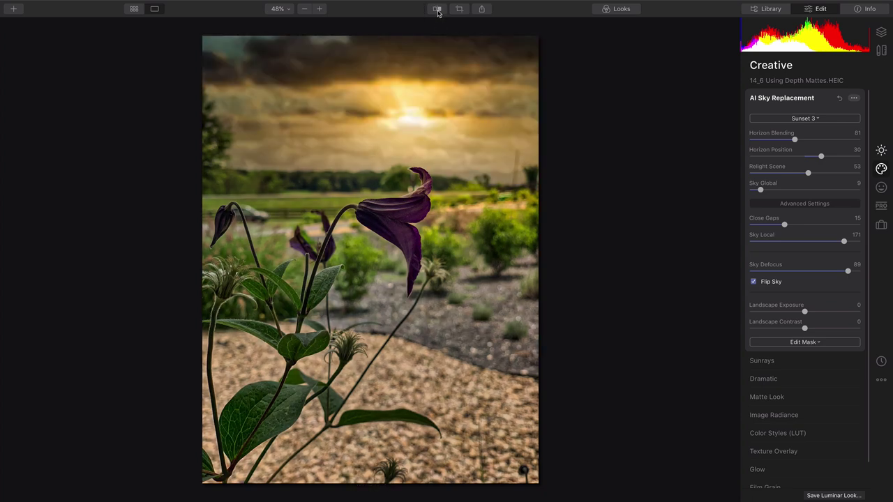